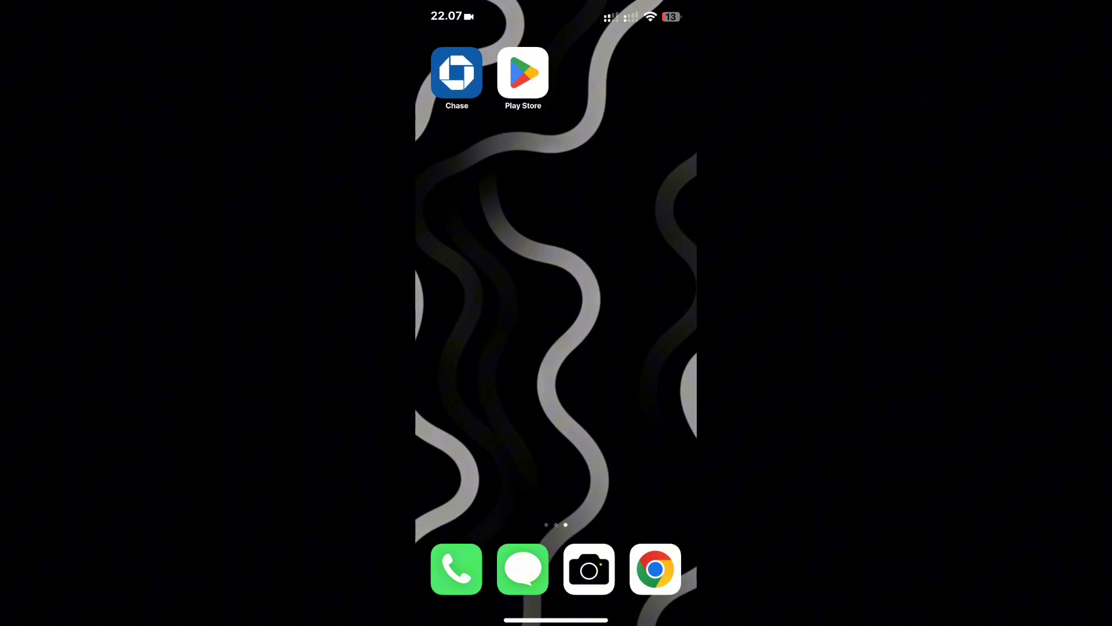
- Launch the Play Store and rerun the recent 'chase digital wallet' search
left_click(524, 73)
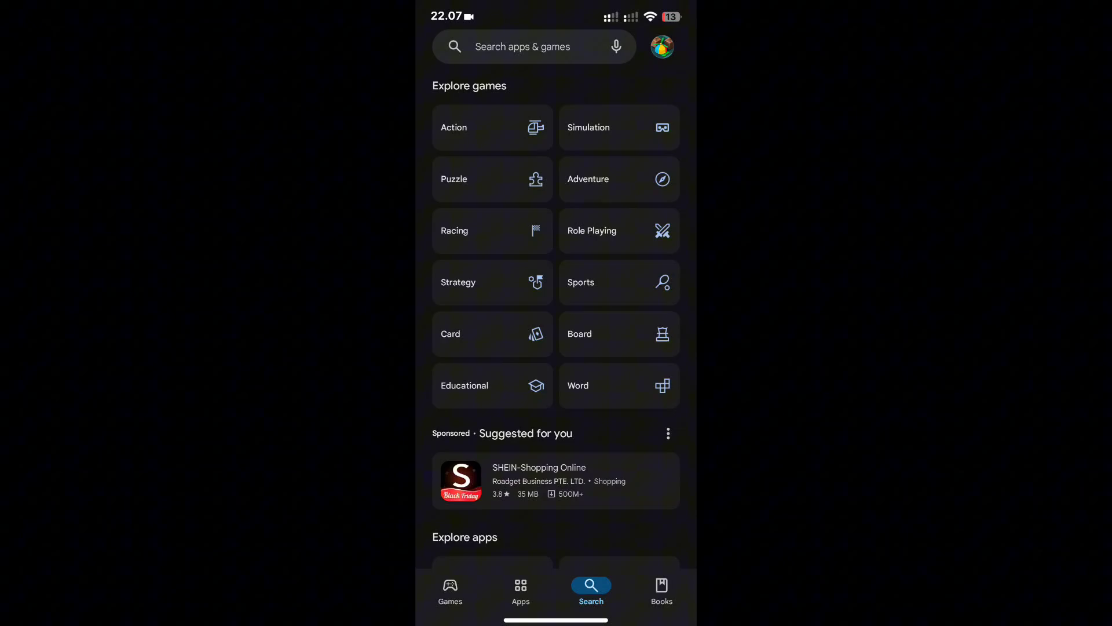
left_click(522, 46)
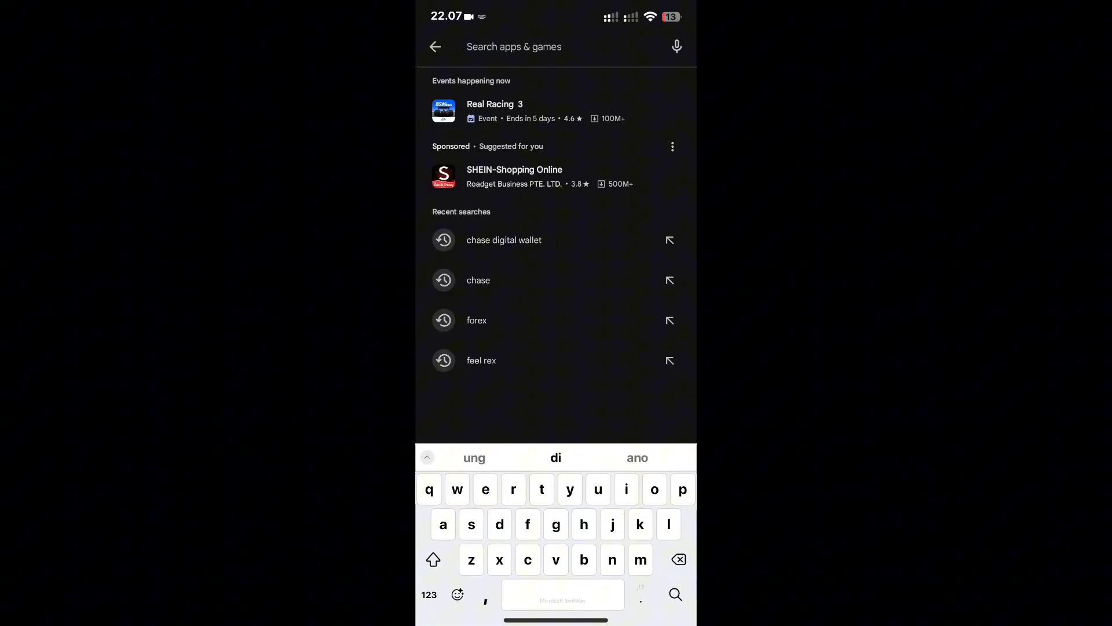
left_click(504, 241)
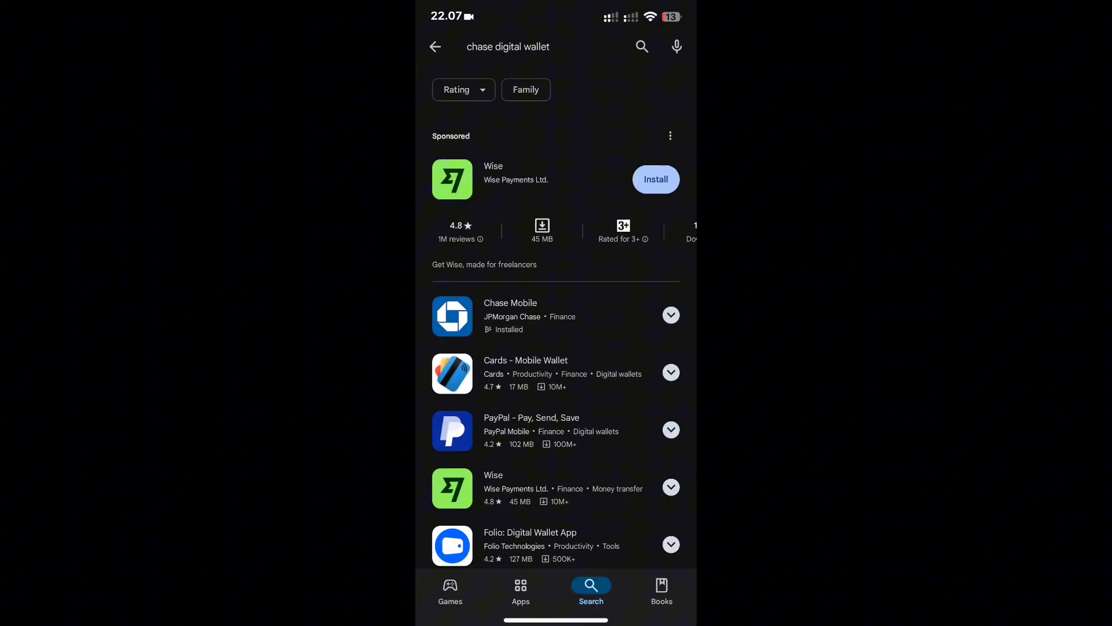
scroll(556, 347, "down", 2)
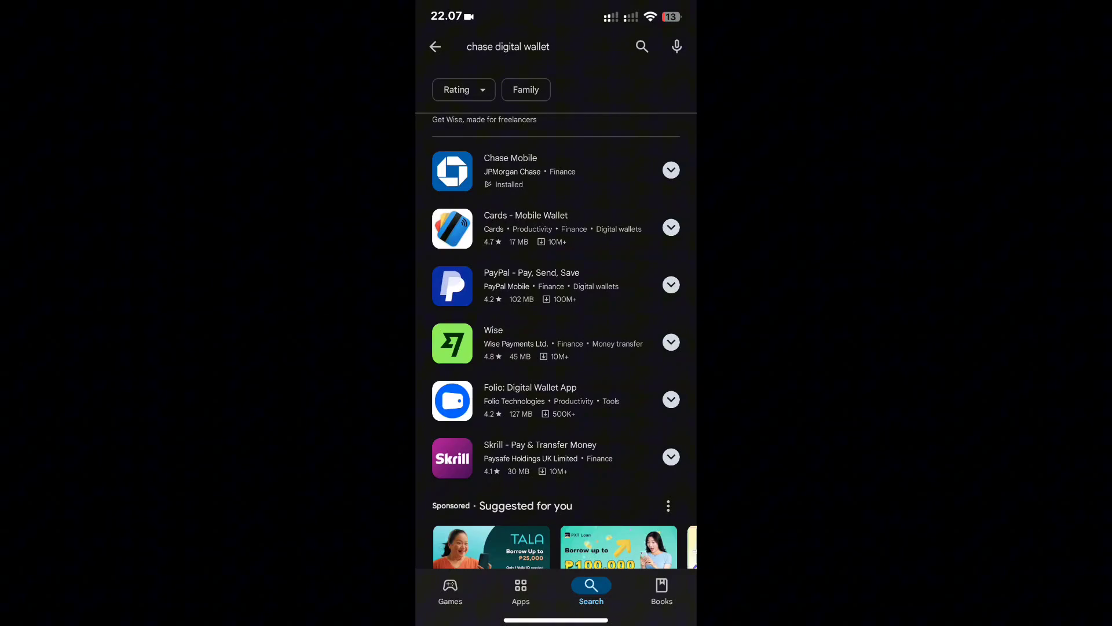
- Open Chase Mobile from its search result to reach the app's sign-in screen
left_click(511, 171)
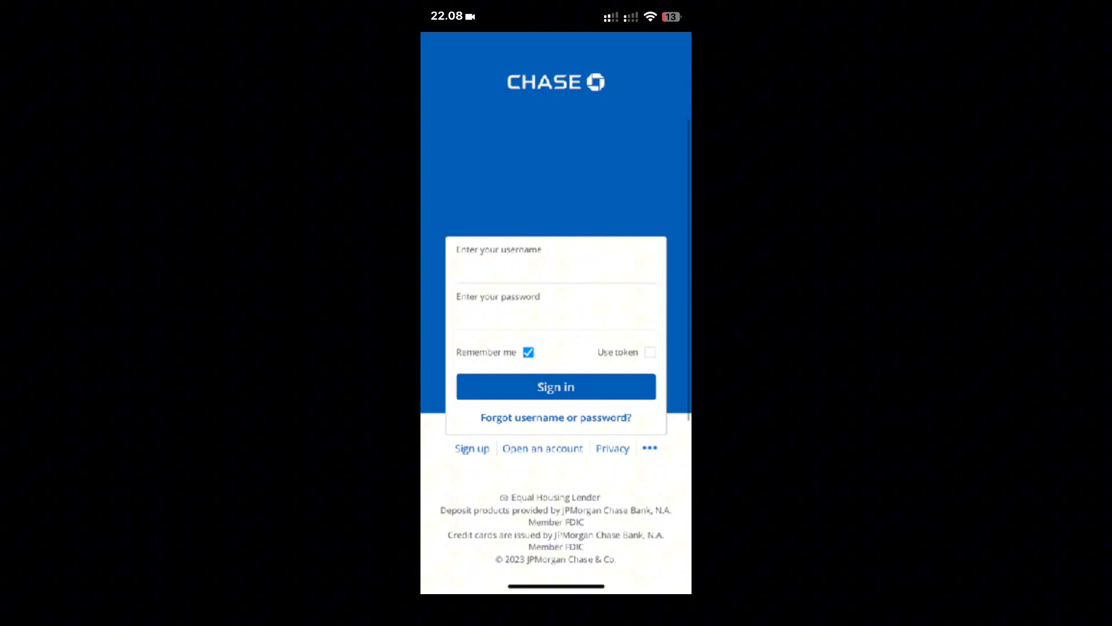
- Start Chase sign-up from the login screen to show the empty Basic Info form
left_click(471, 449)
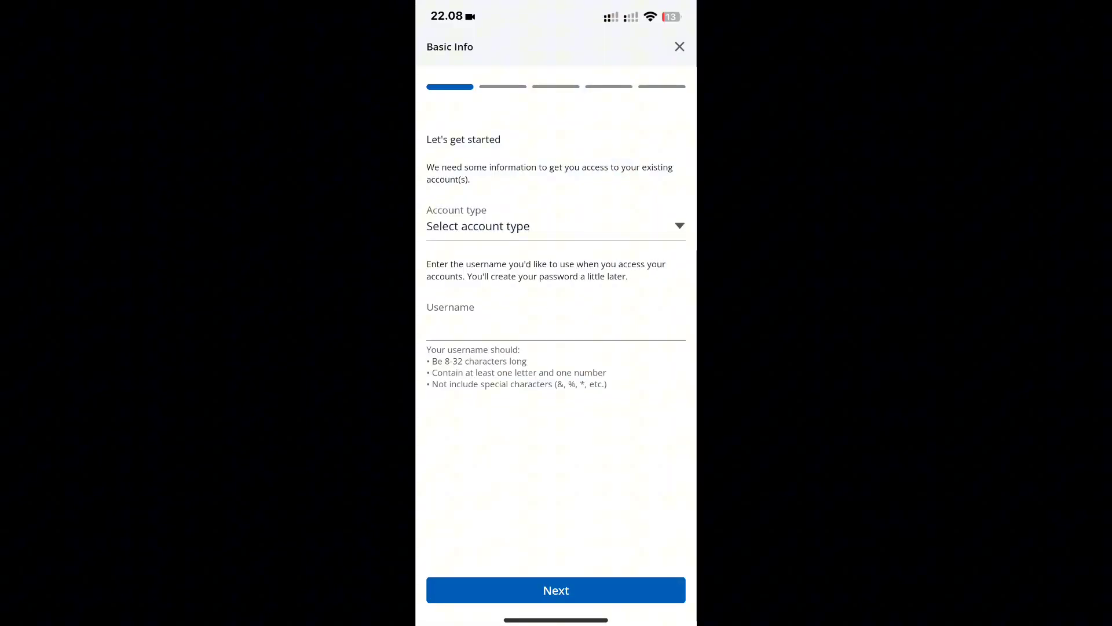